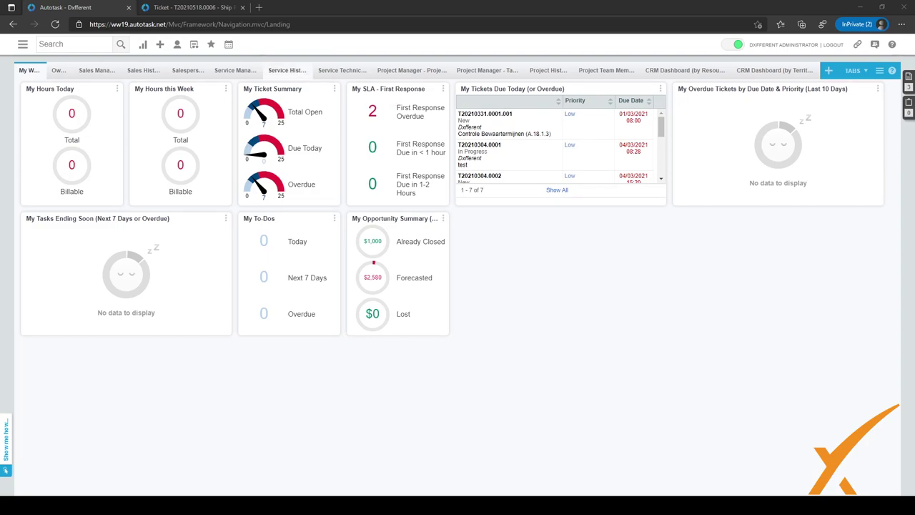
Step: Open the "Ship PC to contact" ticket and send it to the ticket work list
click(190, 8)
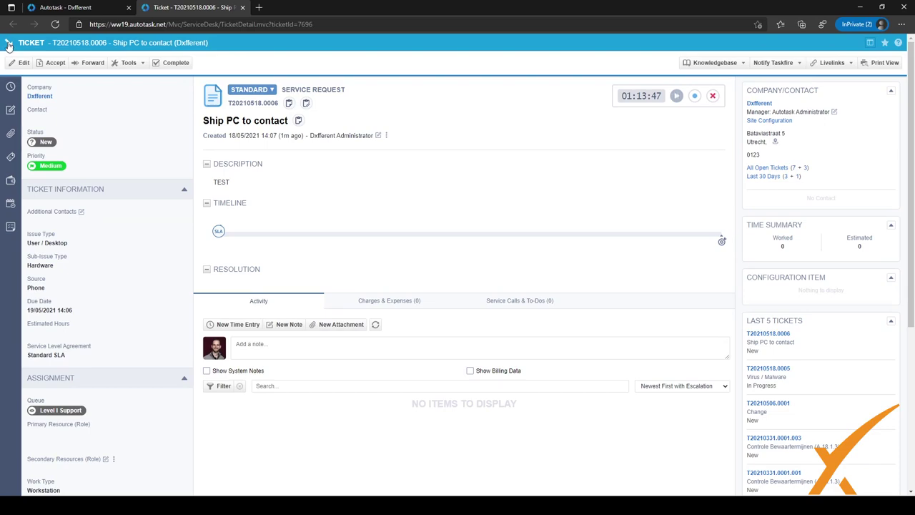
click(9, 45)
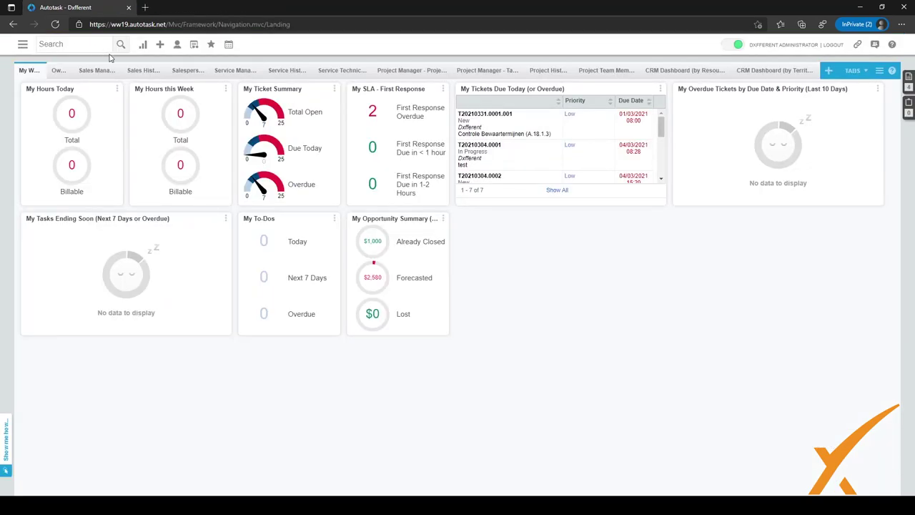
Step: Open a blank new ticket form with the Standard category and close it without saving
click(159, 51)
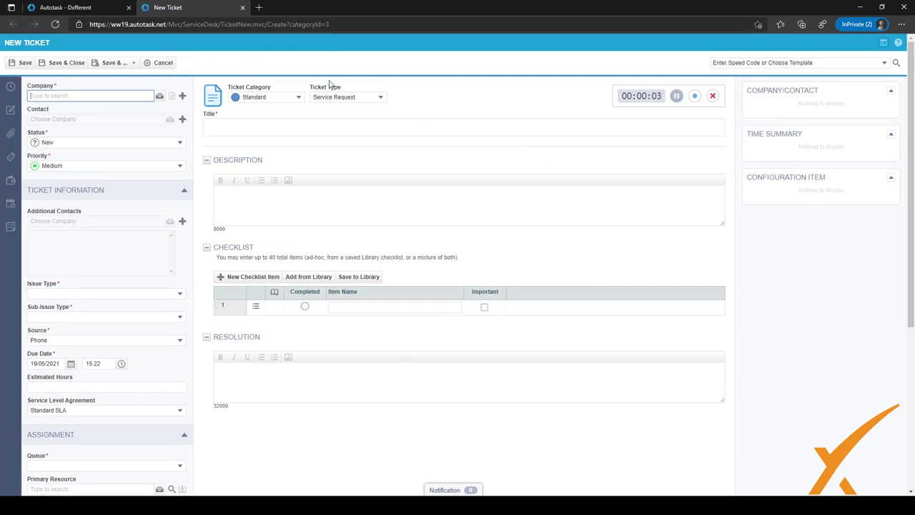
click(243, 8)
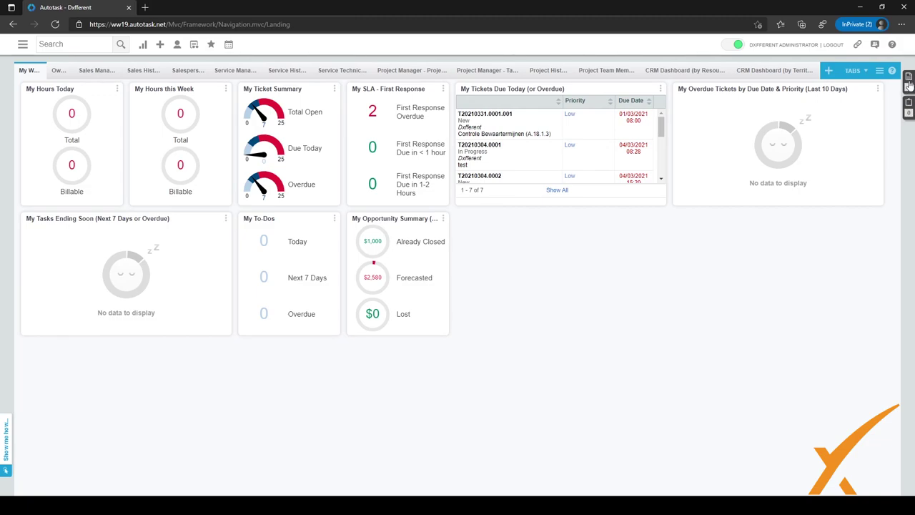
Step: Look through the ticket work list and the task work list, ending on the ticket work list
click(908, 79)
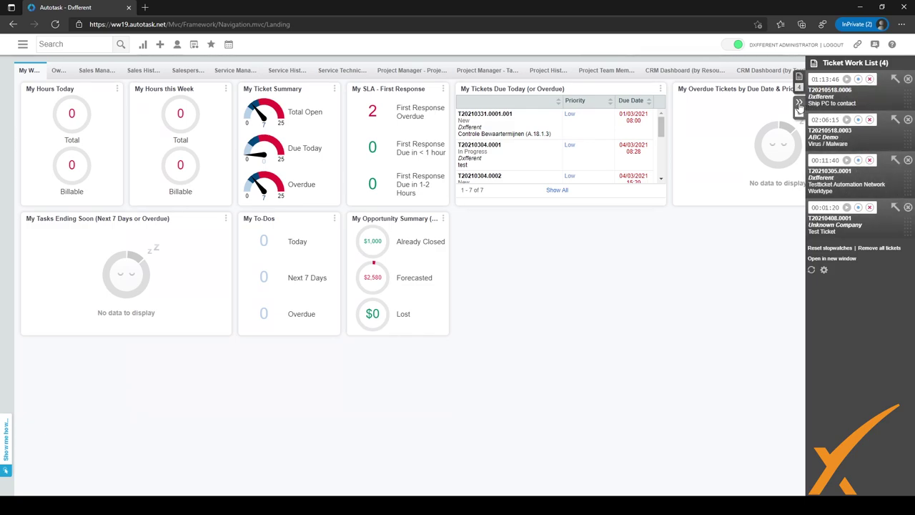
click(800, 106)
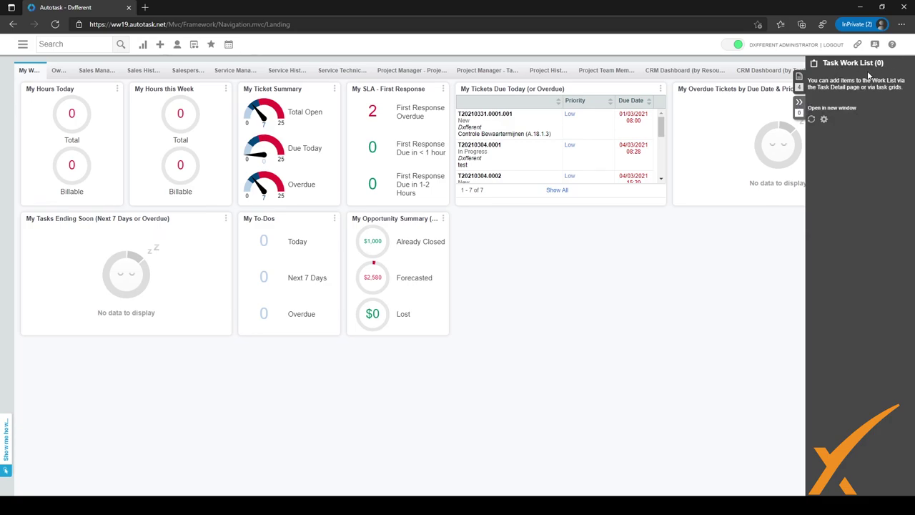
click(800, 79)
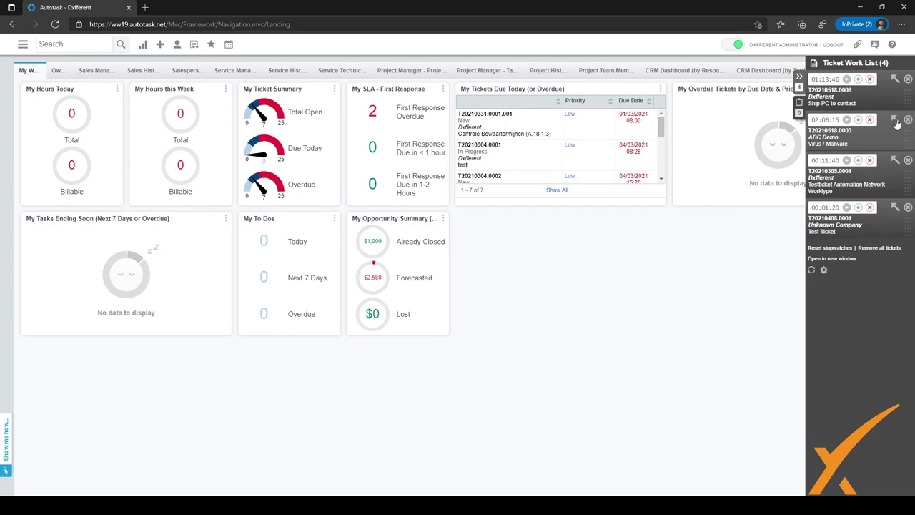
Step: Open the Virus / Malware ticket from the work list and send it back to the work list
click(896, 122)
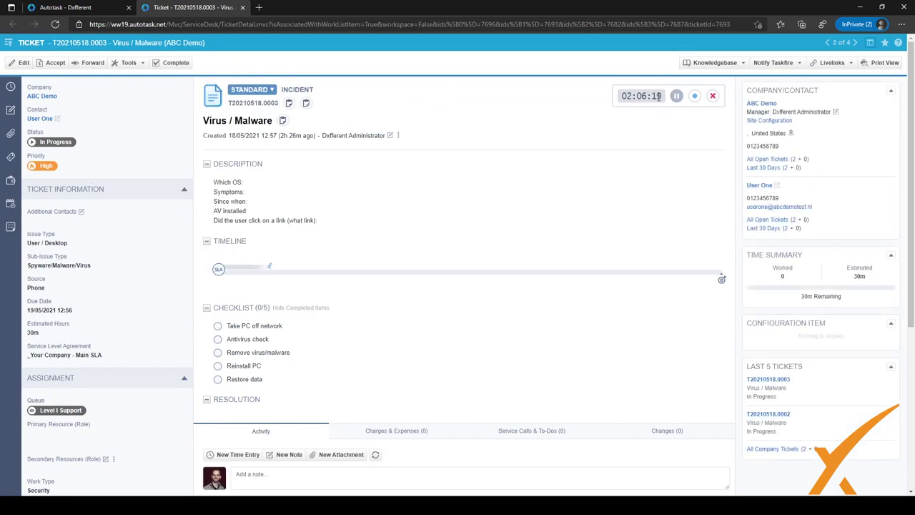
click(8, 44)
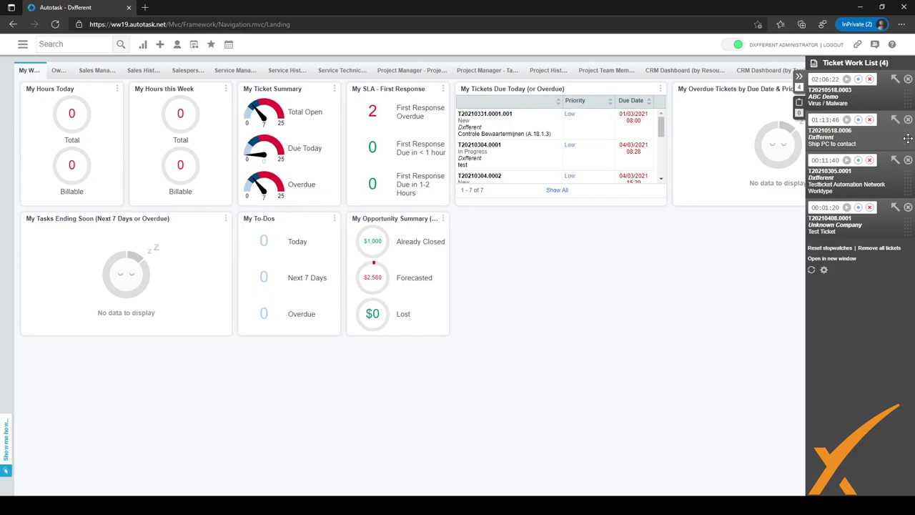
Step: Reorder the ticket work list so that "Testticket Automation Network Worktype" comes directly after the Virus / Malware ticket
drag(907, 138, 905, 93)
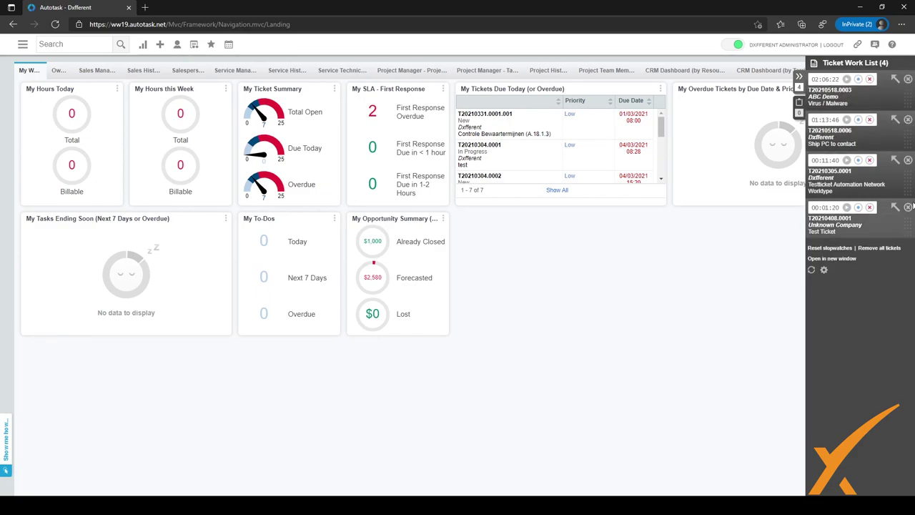
drag(908, 181, 902, 137)
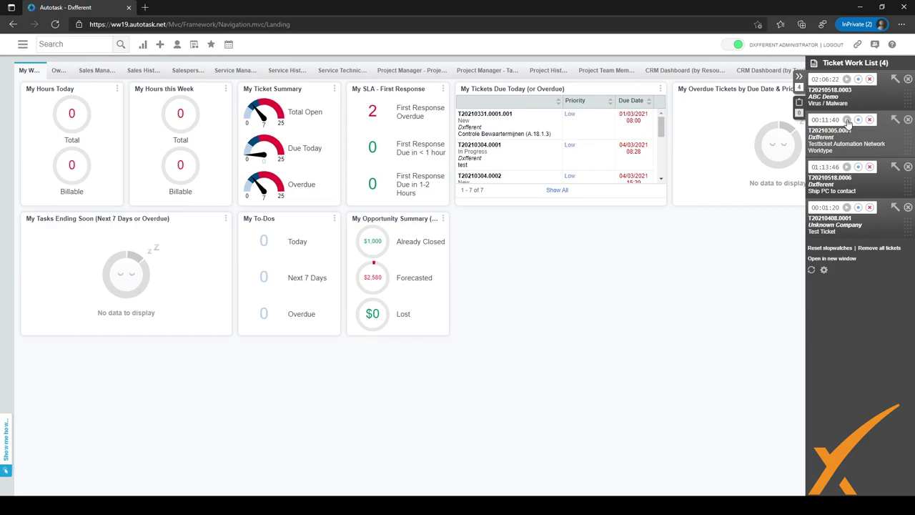
Step: Toggle the "Testticket Automation Network Worktype" stopwatch, review a new time entry created from it and close the entry without saving
click(847, 120)
click(847, 122)
click(858, 120)
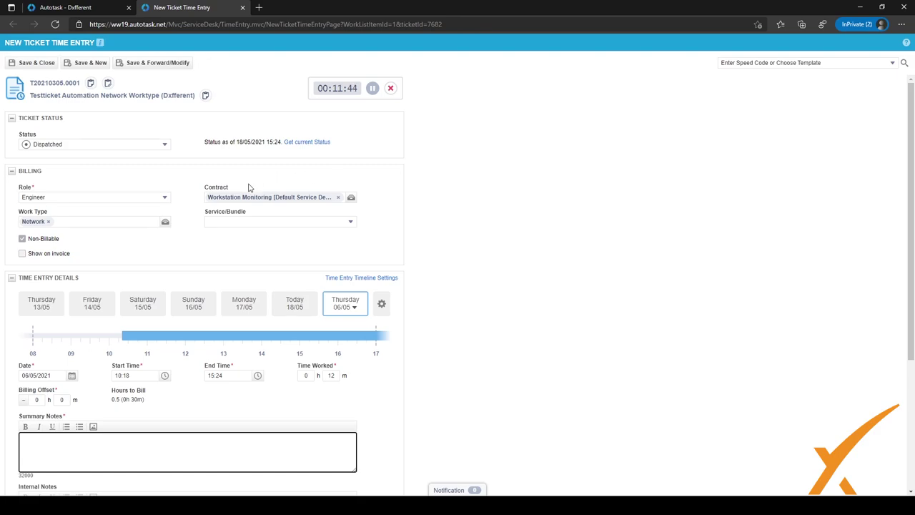
scroll(144, 287, down, 3)
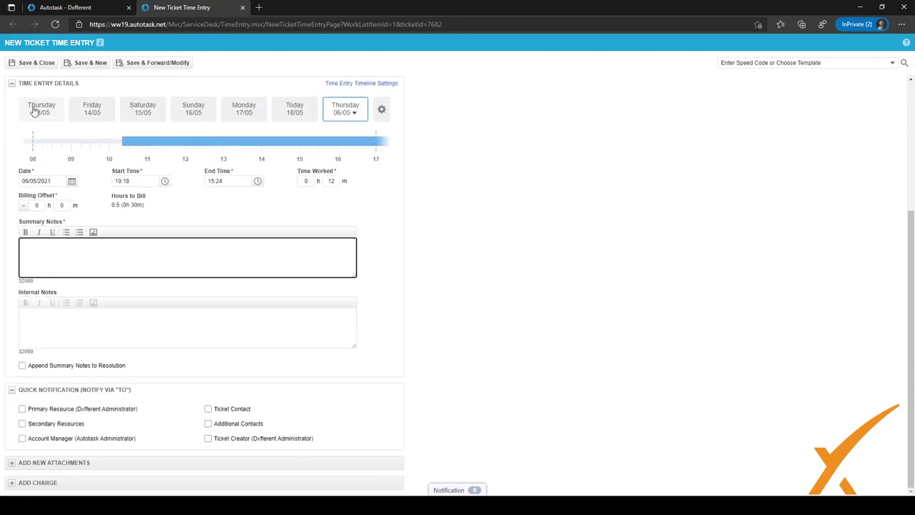
click(243, 8)
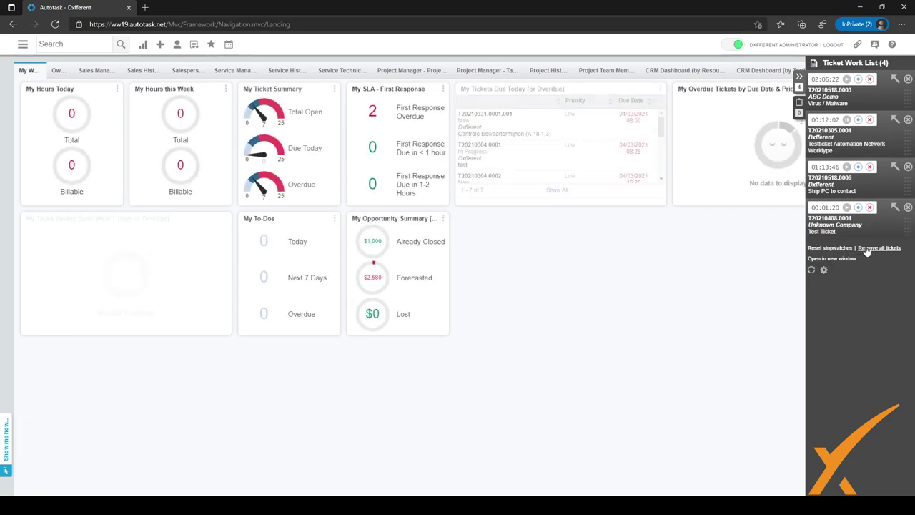
Step: Add Due Date to the selected data in the ticket work list settings and save
click(824, 271)
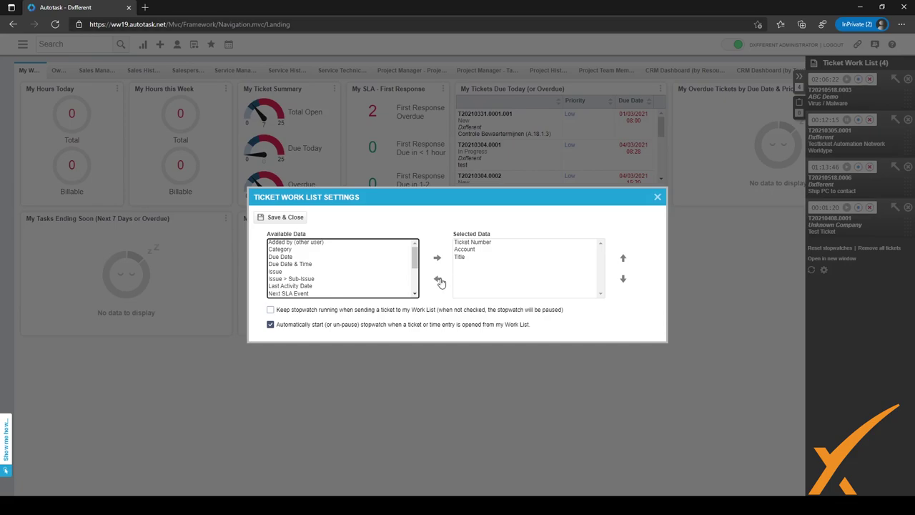
double_click(279, 258)
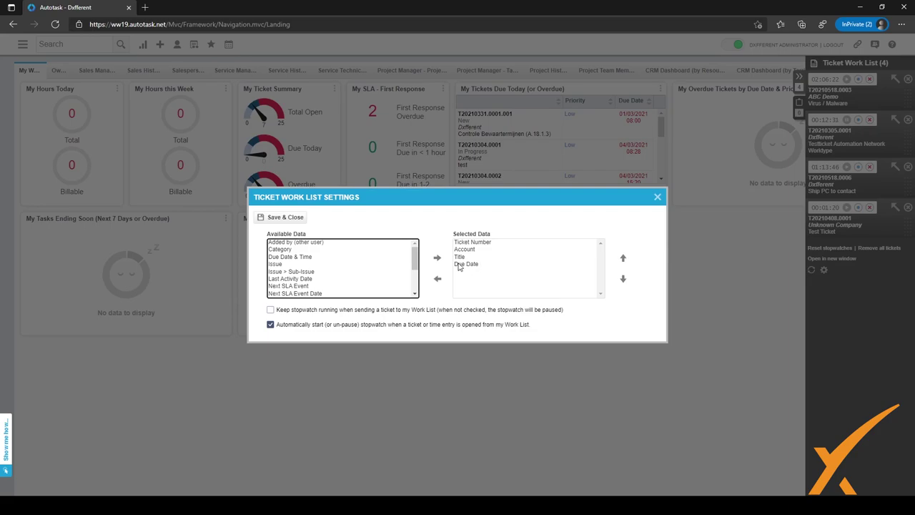
click(281, 217)
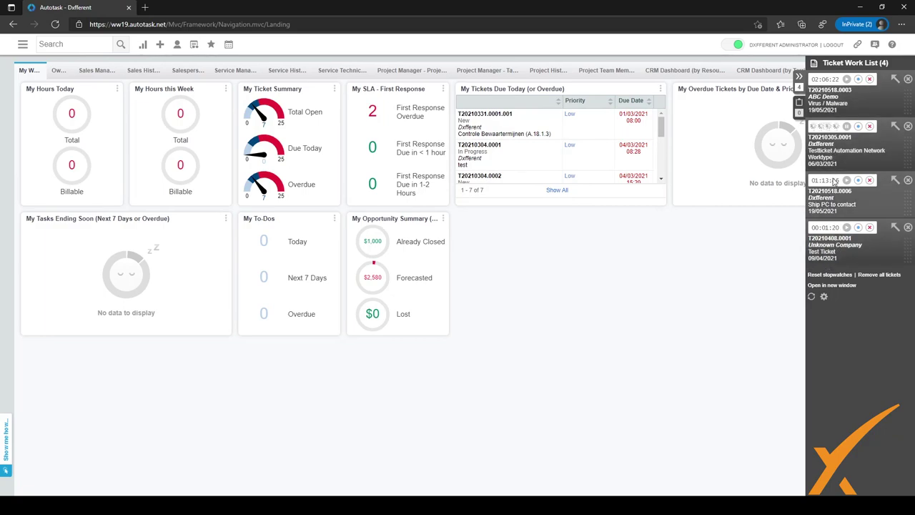
Step: Review the stopwatch options in the ticket work list settings, save without edits and collapse the work list
click(825, 297)
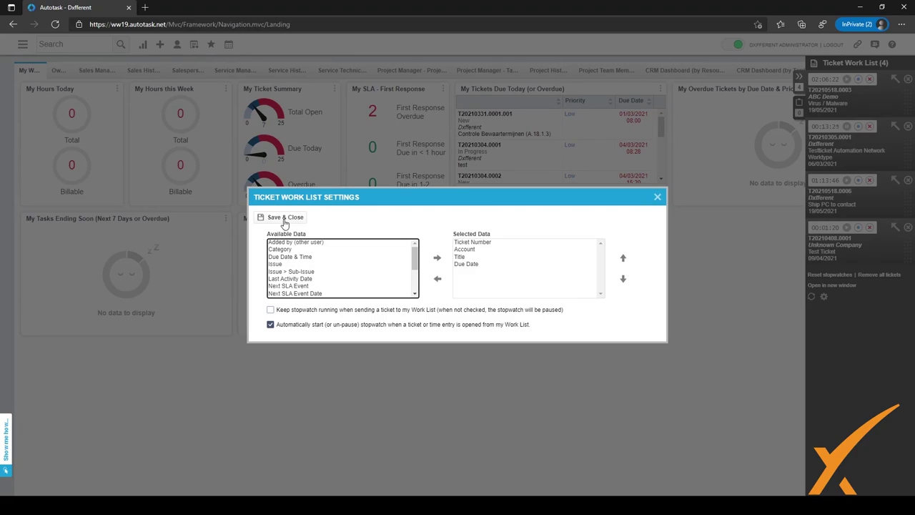
click(285, 218)
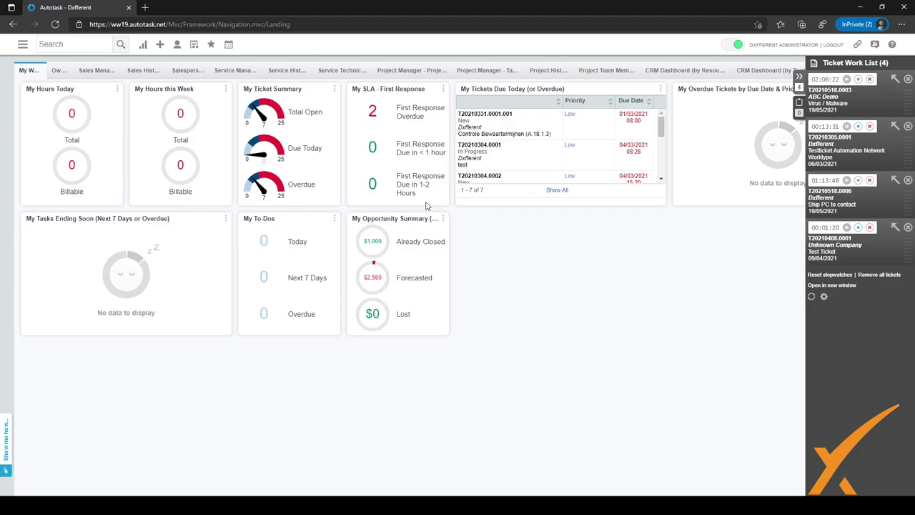
click(799, 82)
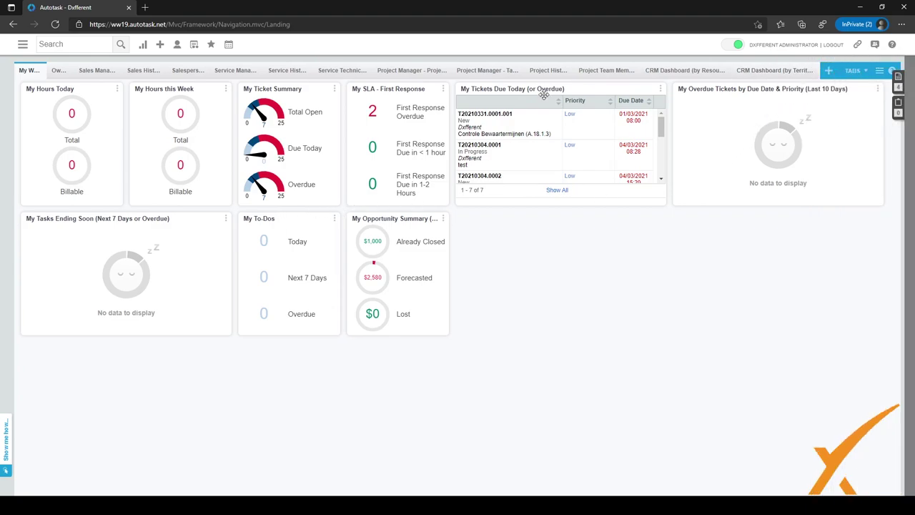
Step: Open the "Ship PC to contact" ticket from the recent items and close its page
click(226, 88)
click(195, 45)
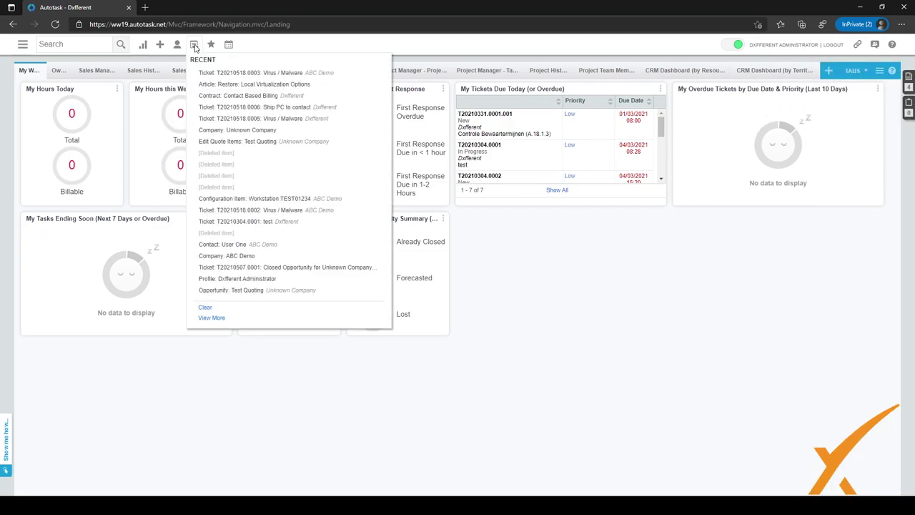
click(251, 109)
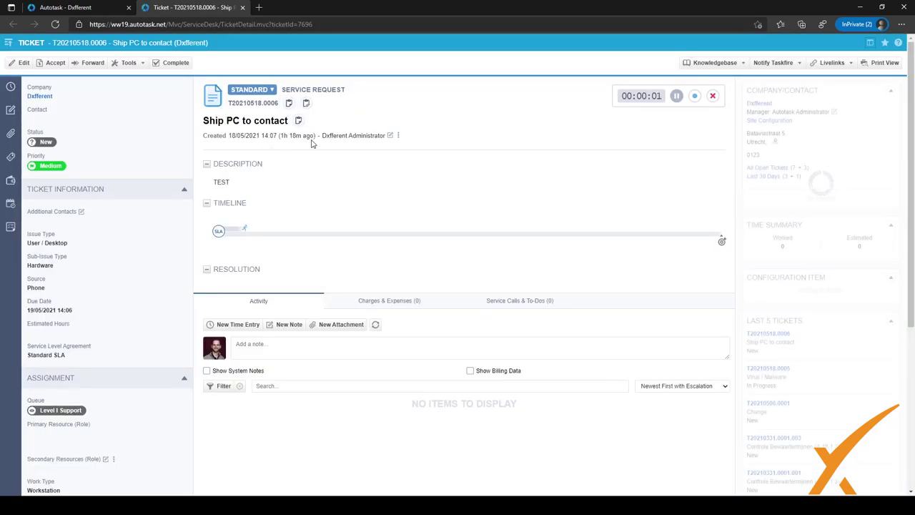
click(242, 7)
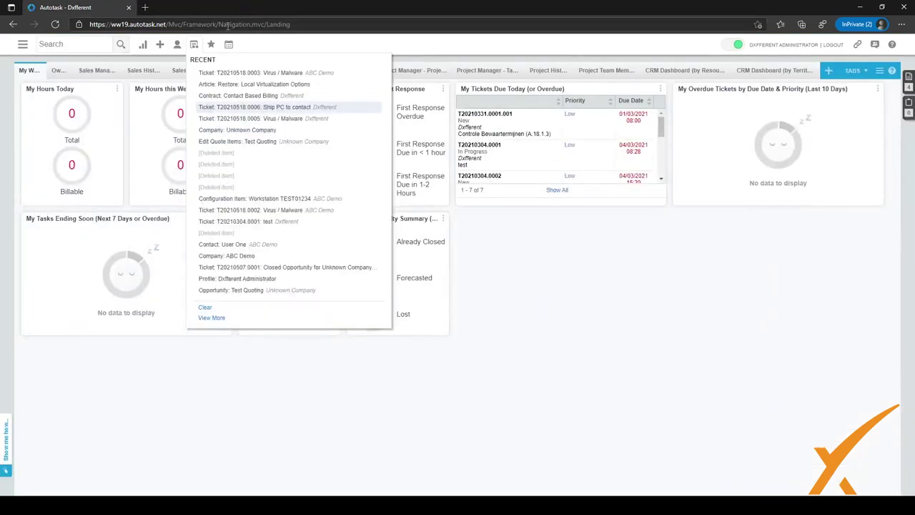
Step: View the extended list of recent items and close it
click(193, 44)
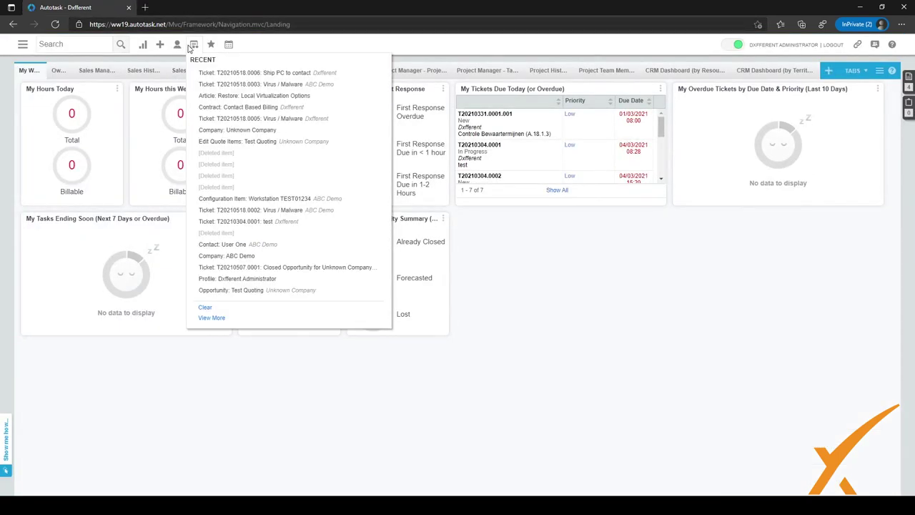
click(214, 318)
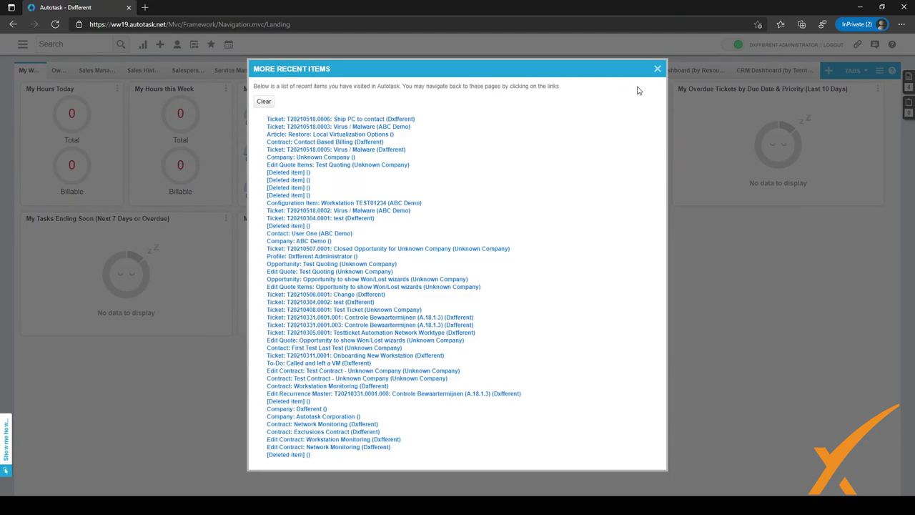
click(656, 69)
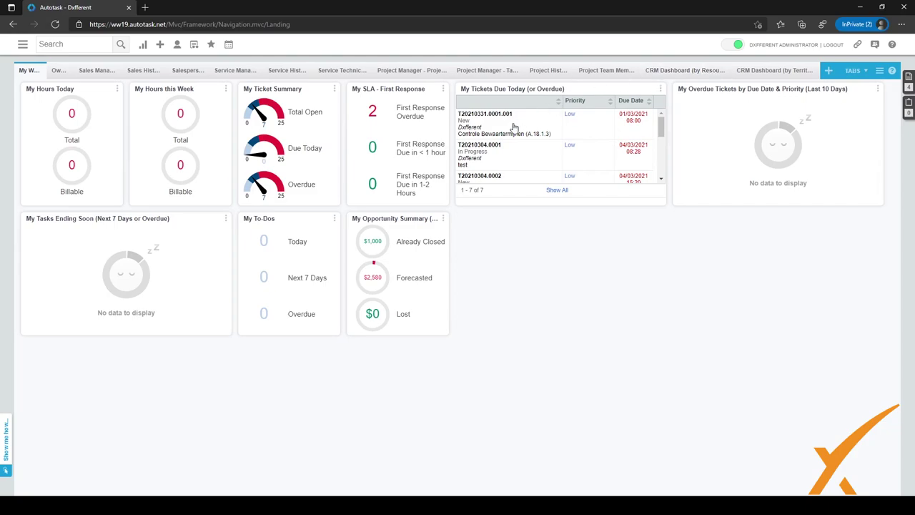
Step: View the bookmark management dialog and close it without deleting any bookmark
click(212, 45)
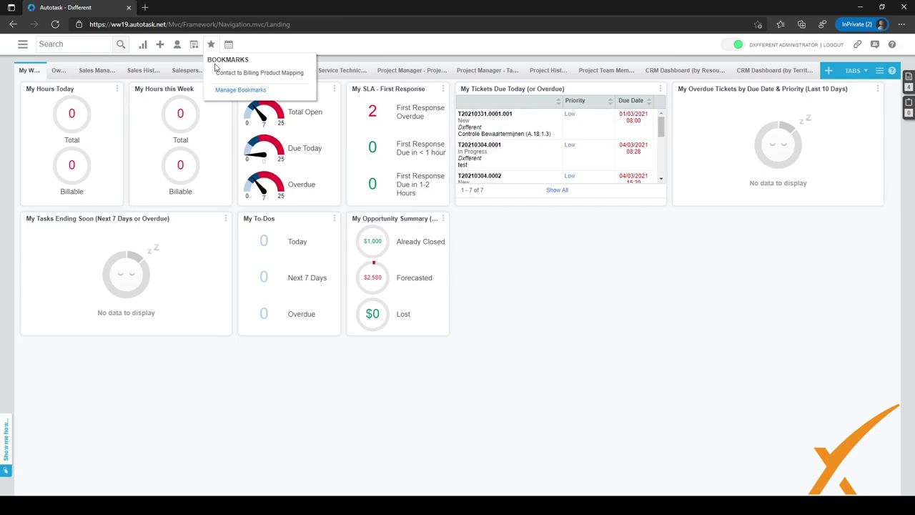
click(240, 90)
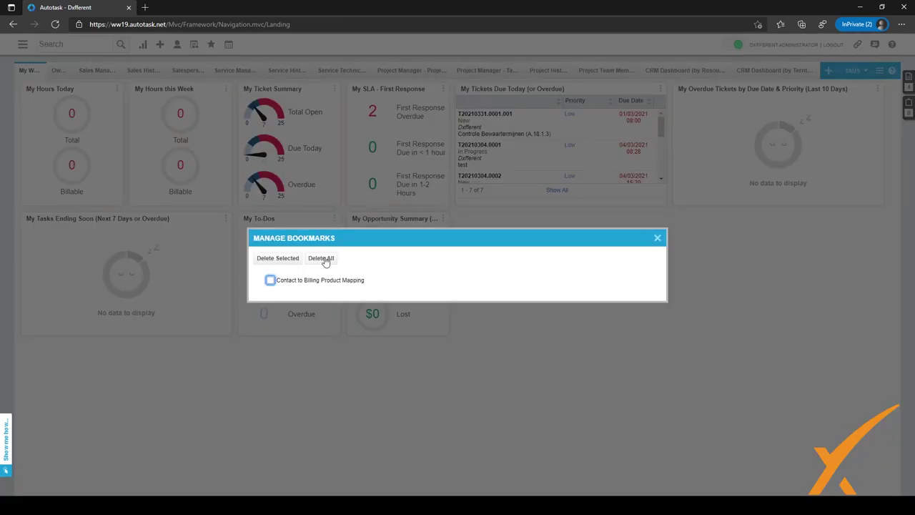
click(656, 239)
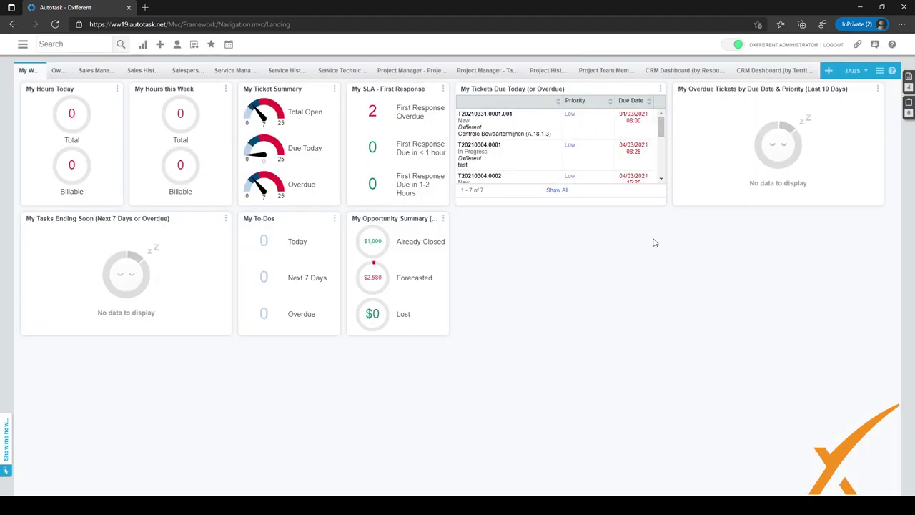
Step: Go to the bookmarked Contact to Billing Product Mapping page and display the bookmarks list again
click(211, 44)
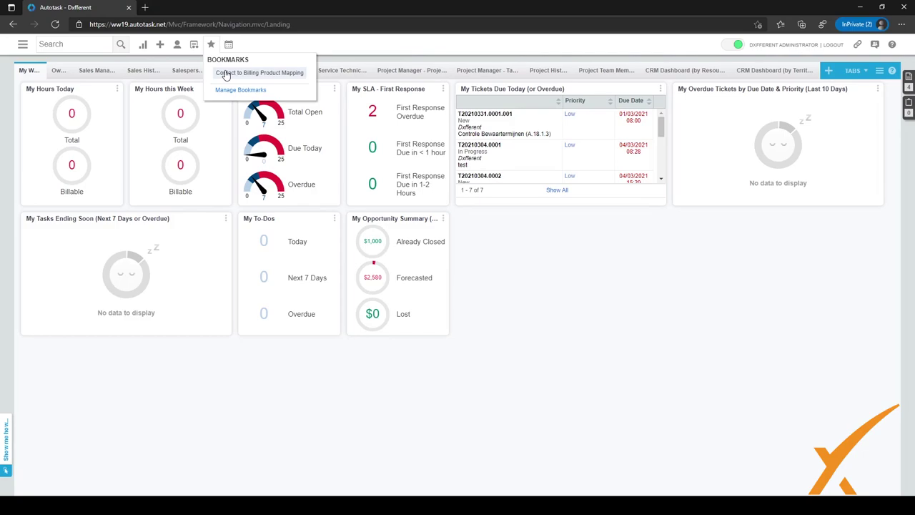
click(226, 74)
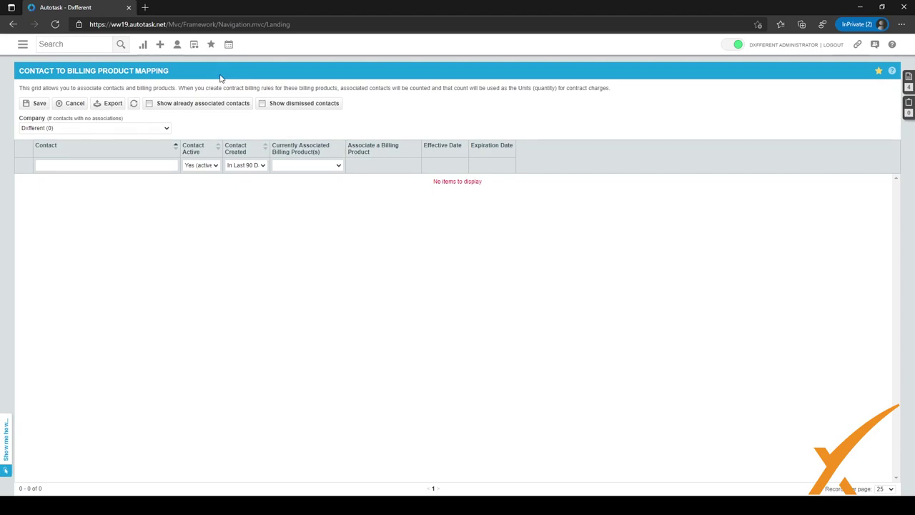
click(212, 45)
mouse_move(212, 50)
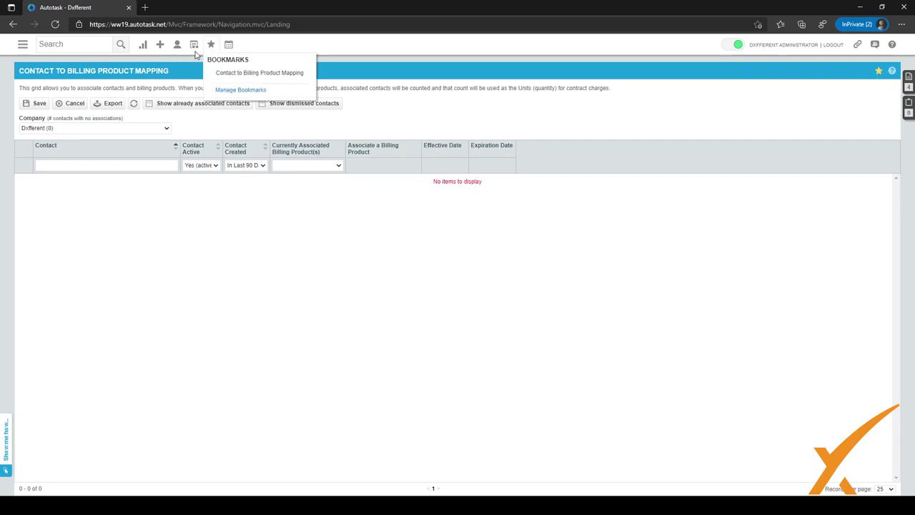
Step: Open the Unknown Company page from the recent items, check its bookmark option, close the page and return to the bookmarks
click(234, 135)
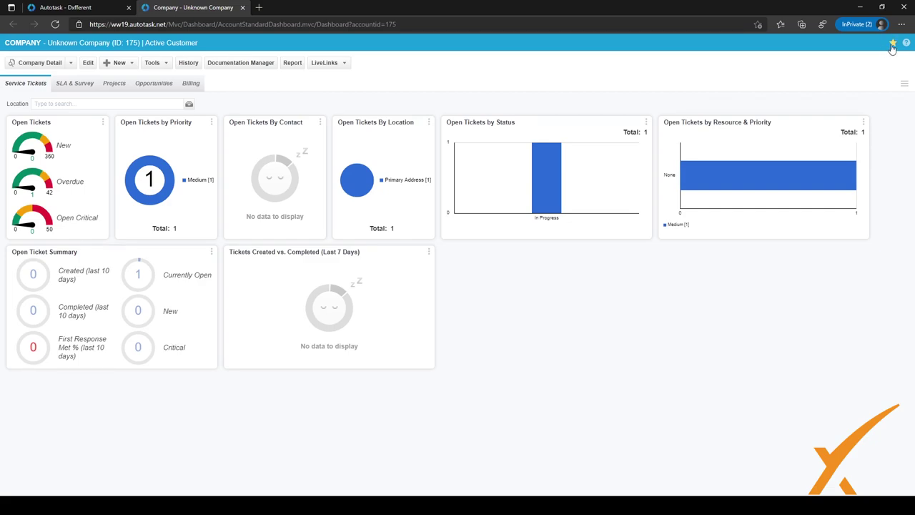
click(242, 8)
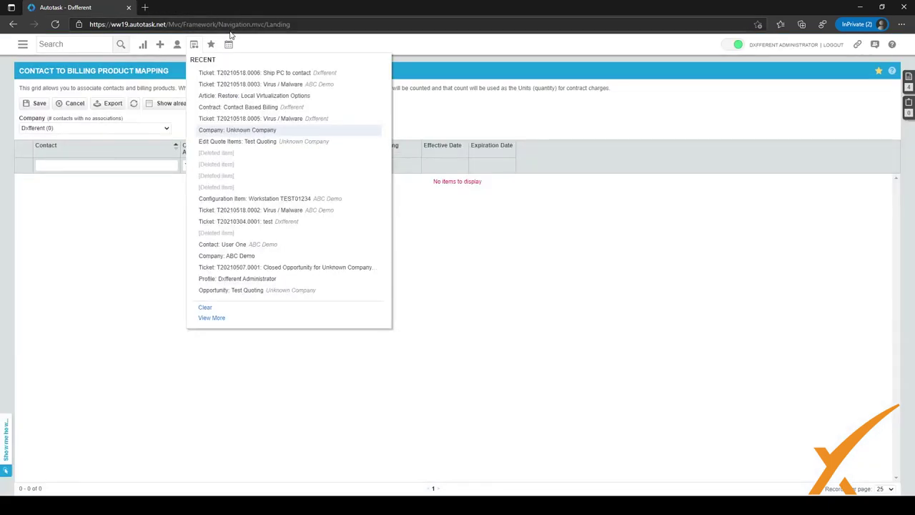
mouse_move(213, 46)
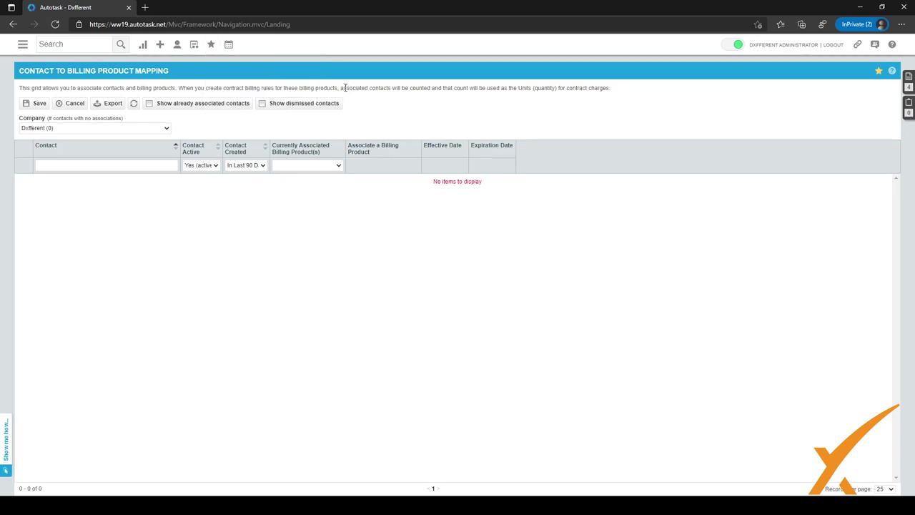
Step: Search the companies for "abc" and select the ABC Demo result
click(92, 44)
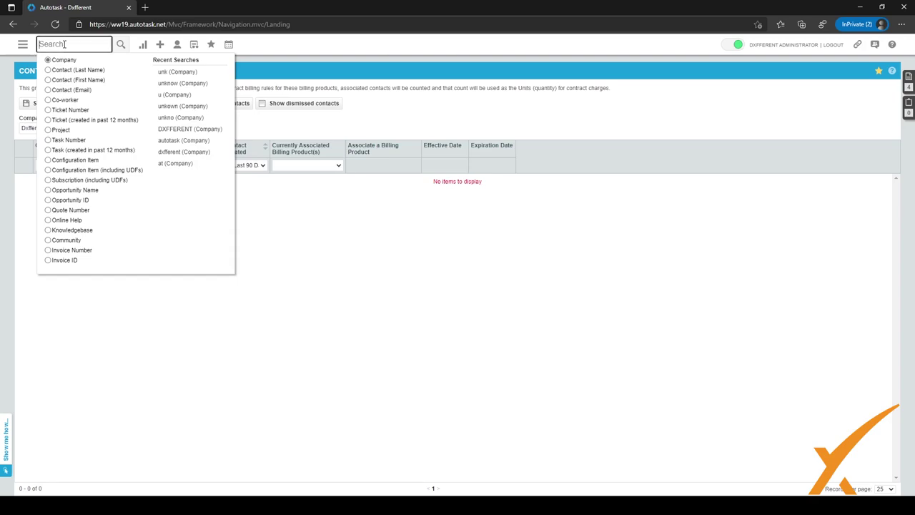
text(abc)
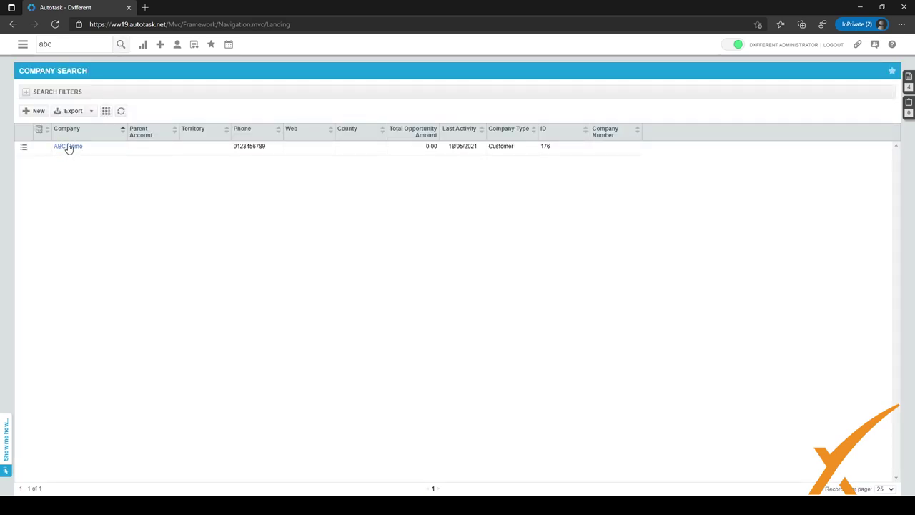
click(68, 147)
Step: Expand the search filters of the company search, look through the available filter fields and collapse them again
click(26, 94)
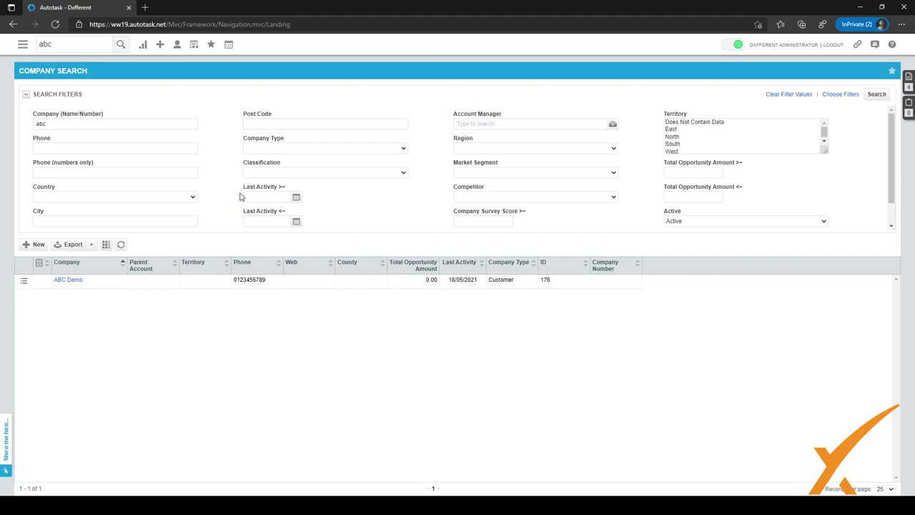
scroll(256, 185, down, 1)
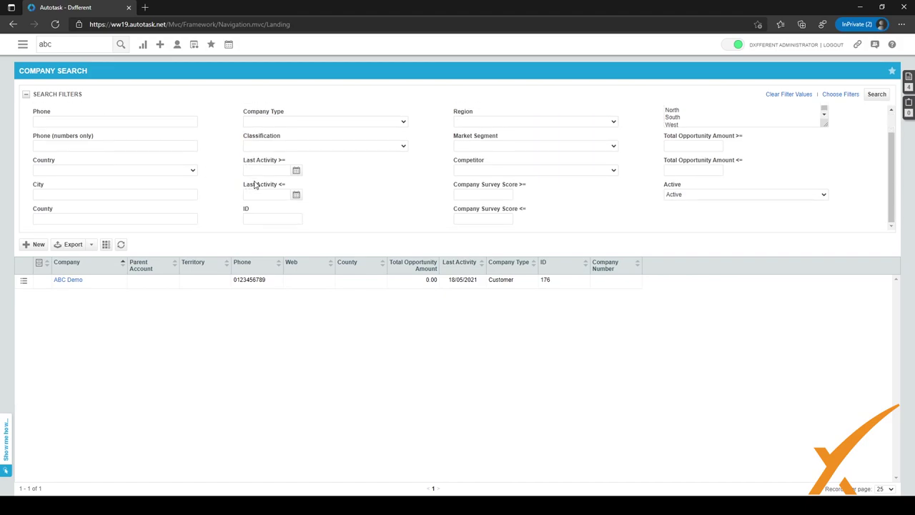
scroll(255, 185, up, 1)
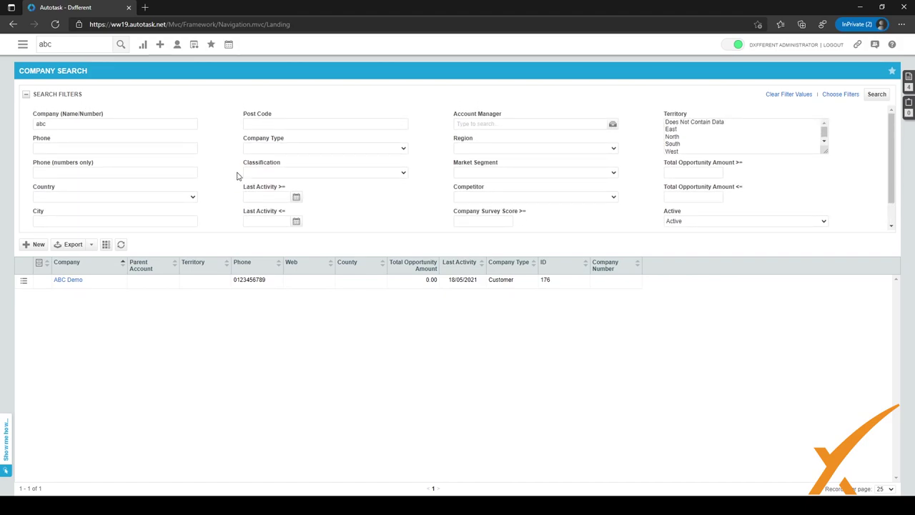
click(26, 94)
Step: Review the recent searches in the global search and rerun the recent company search "unk"
click(61, 50)
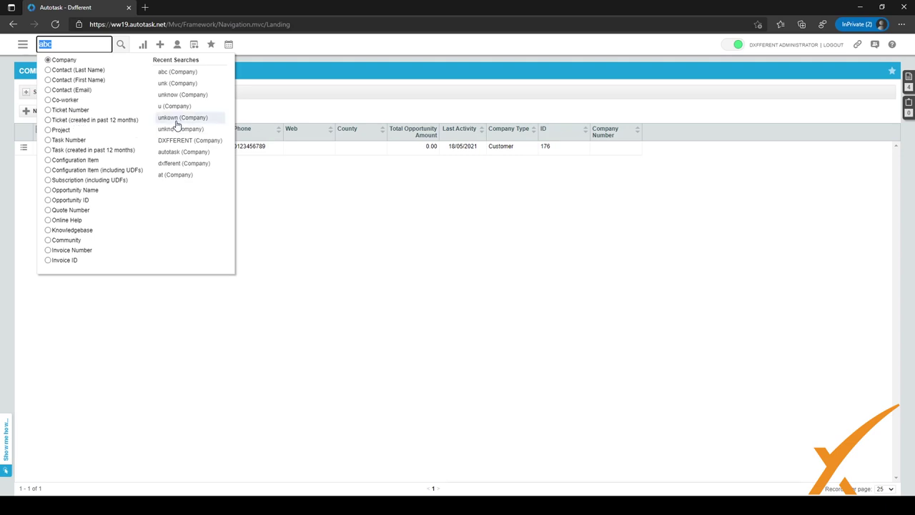
drag(210, 60, 148, 63)
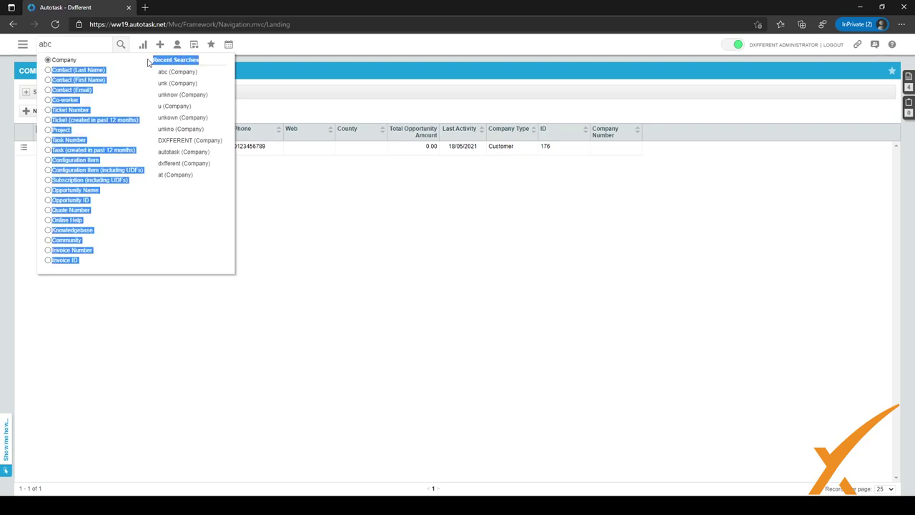
click(204, 65)
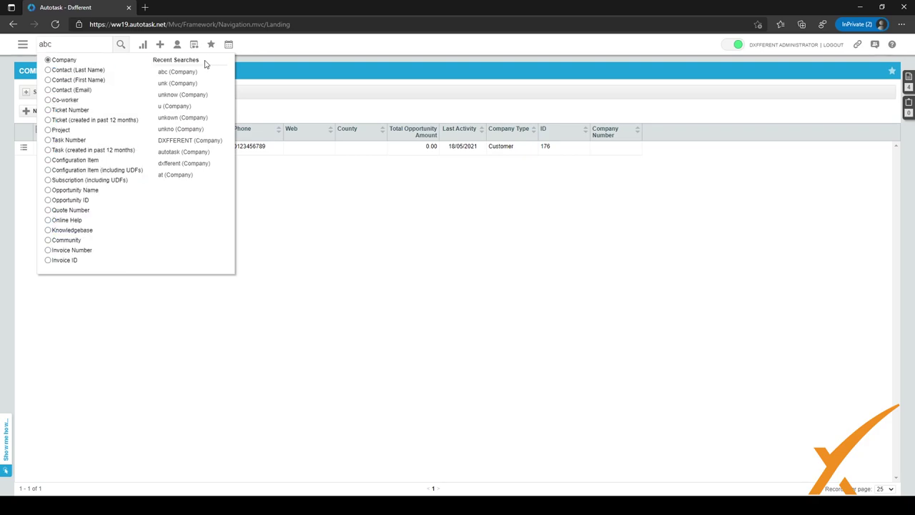
click(170, 85)
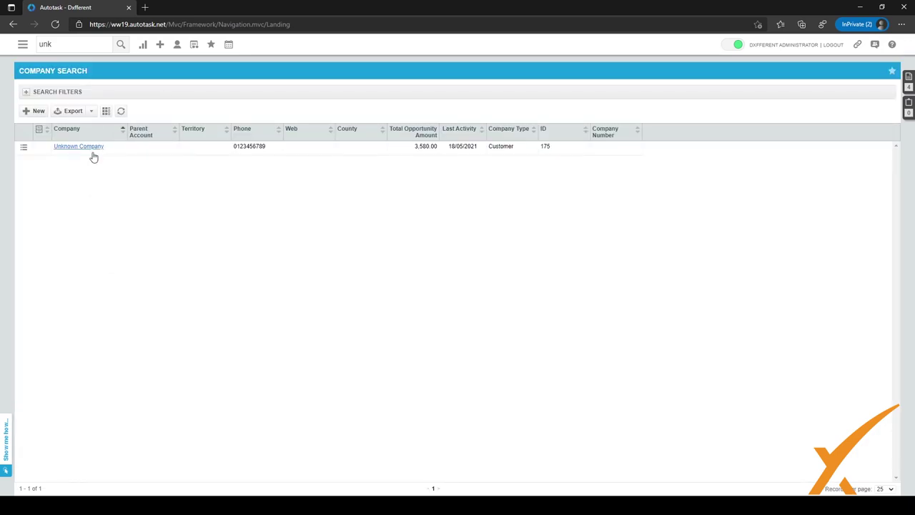
Step: Go to the dashboard and rerun the recent company search "unknow" from there
click(100, 45)
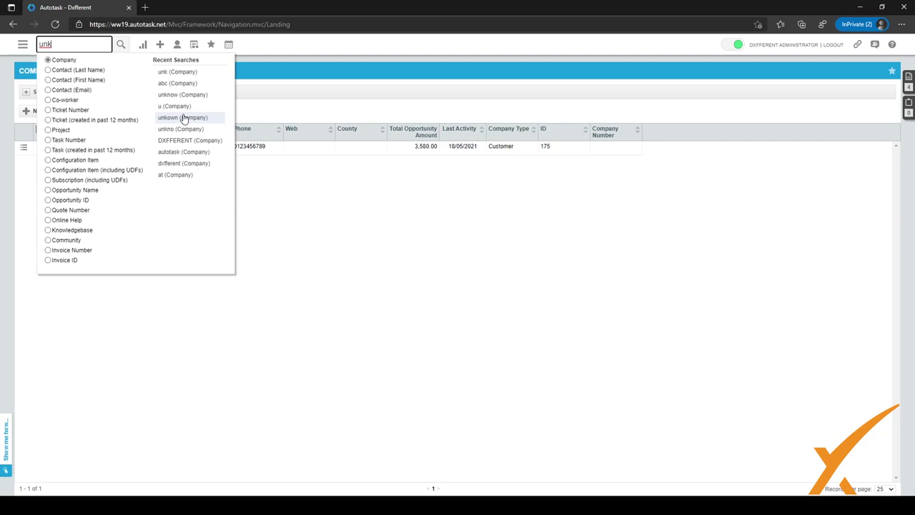
click(23, 45)
click(107, 70)
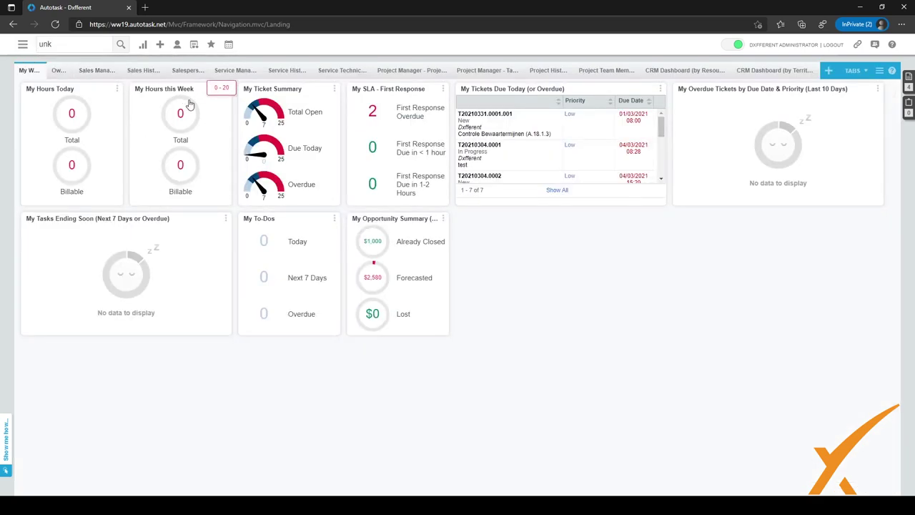
click(84, 49)
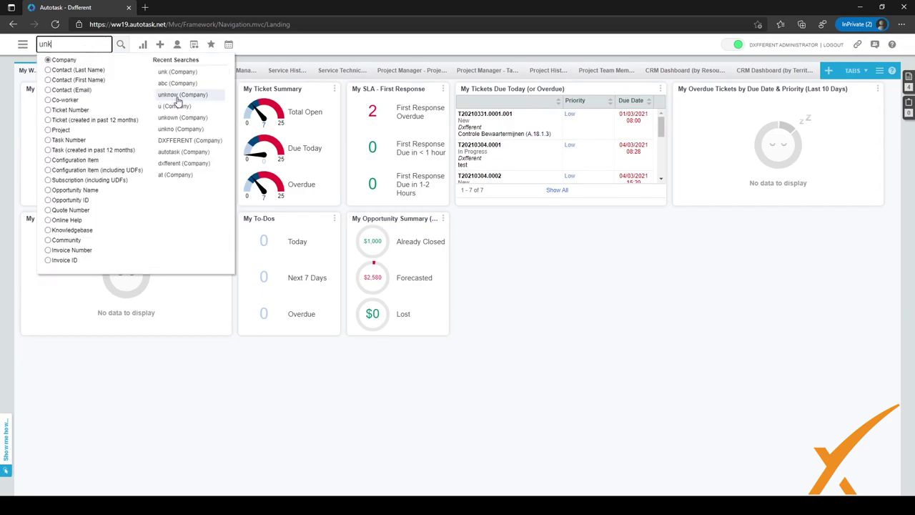
click(178, 97)
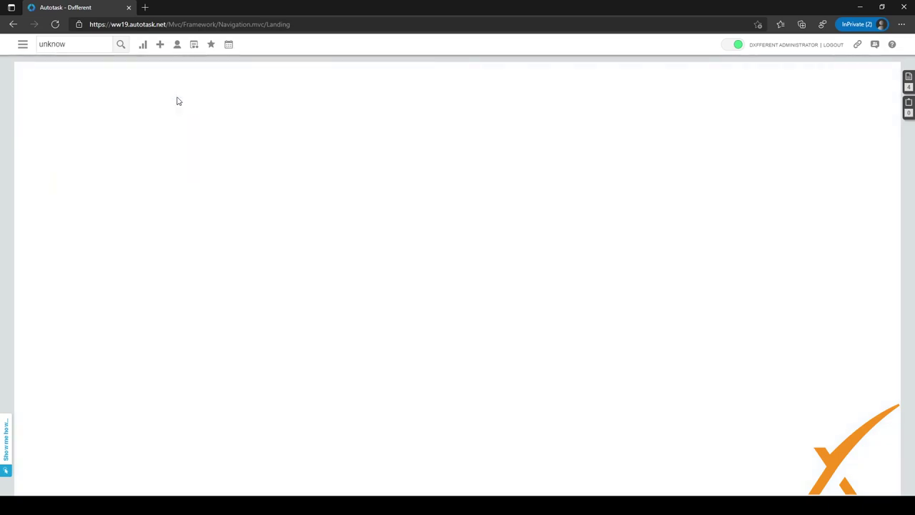